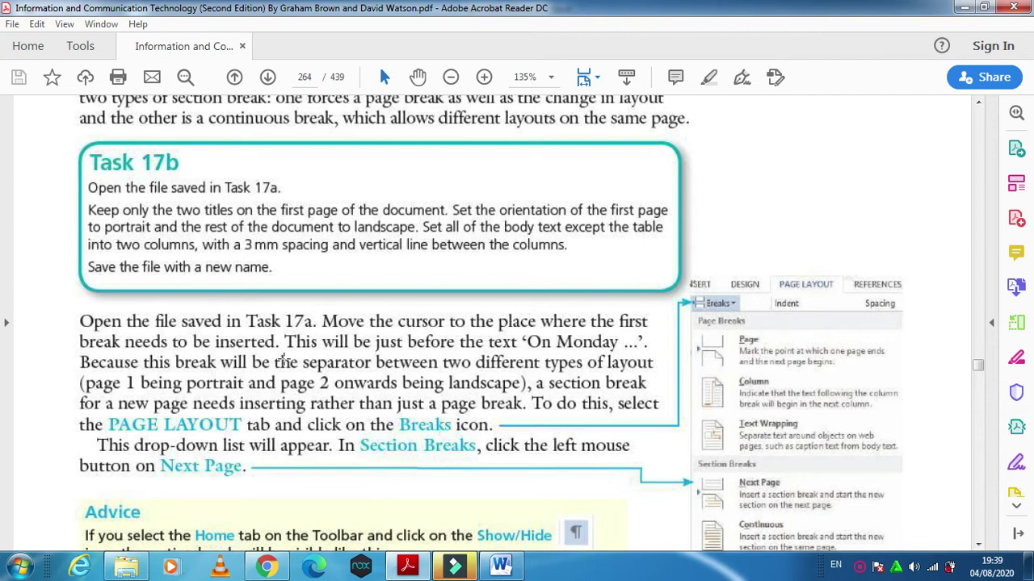
Step: Read down to the Page Layout/Breaks steps of Task 17b, then return to the task 17a document in Word
scroll(283, 360, up, 3)
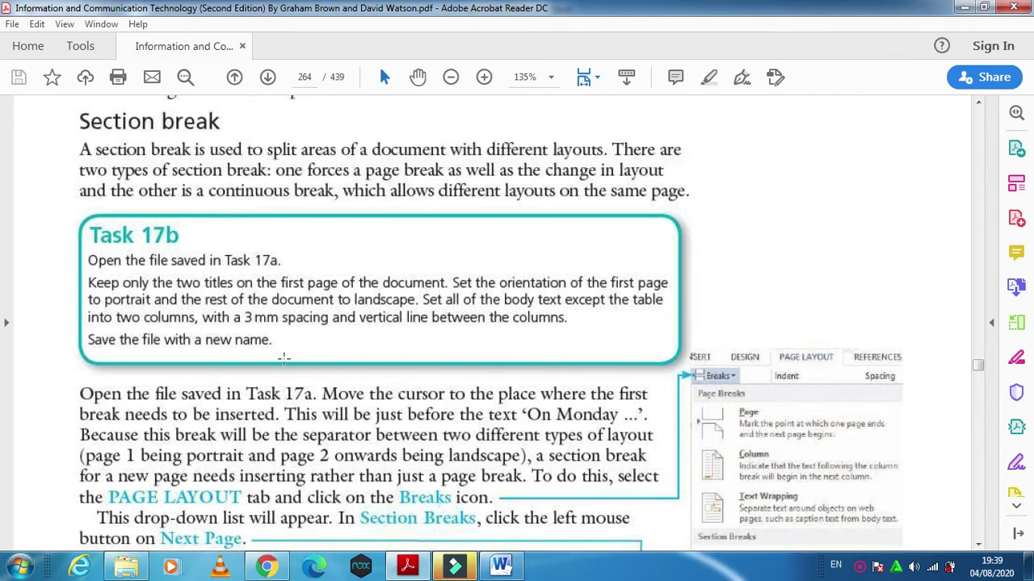
scroll(283, 360, up, 5)
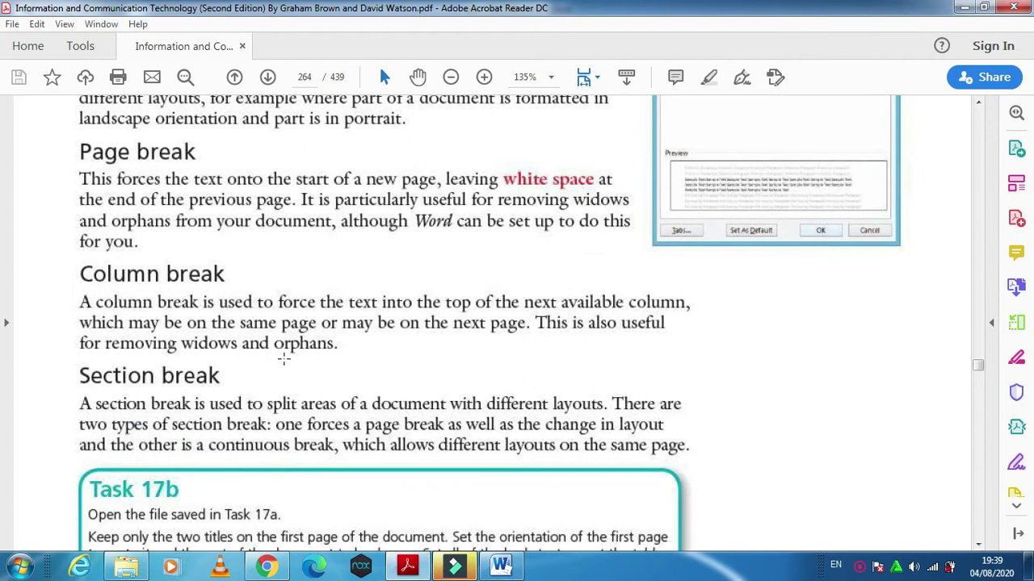
scroll(284, 358, up, 1)
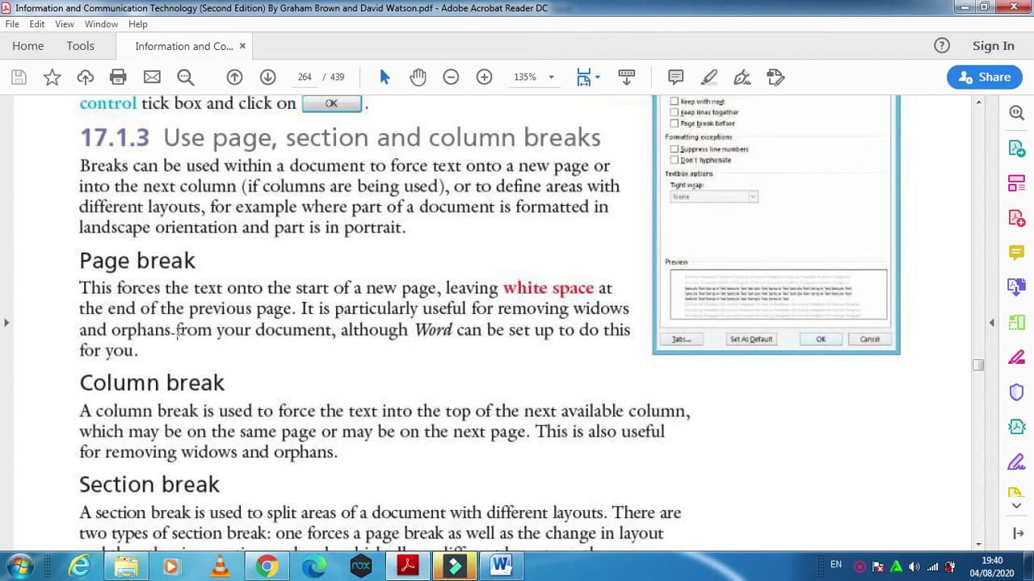
scroll(143, 350, down, 1)
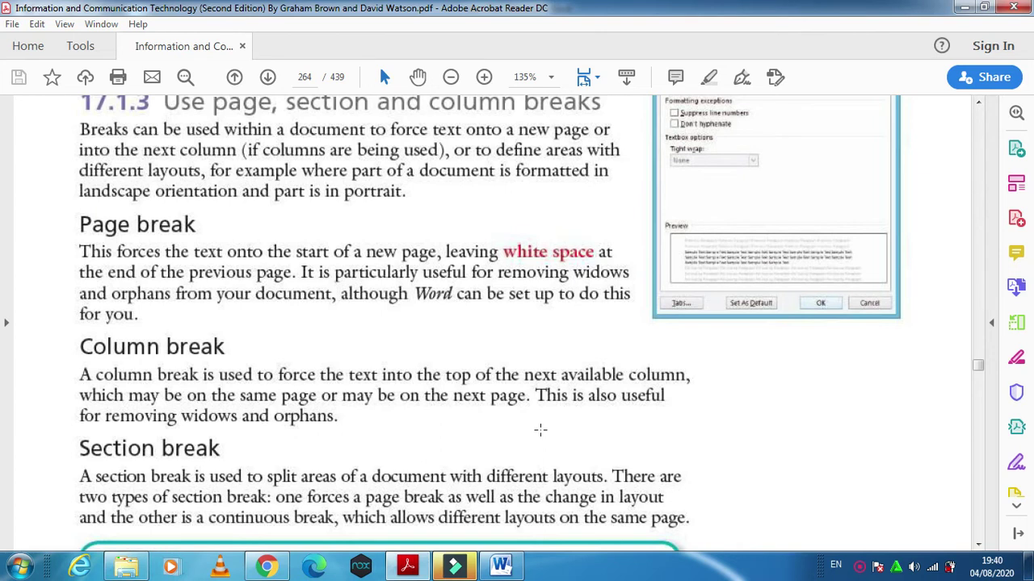
scroll(540, 430, up, 1)
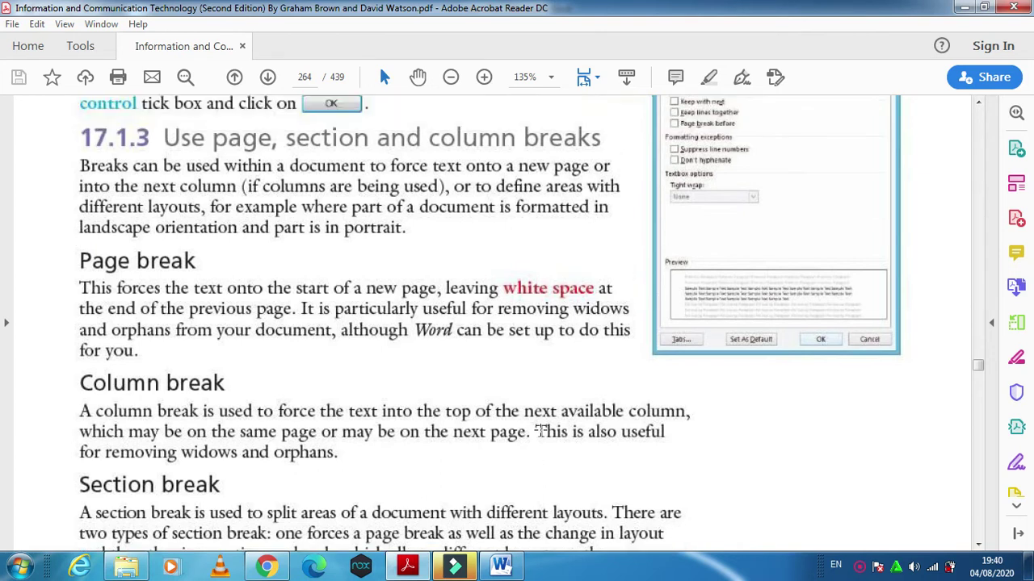
scroll(541, 429, down, 7)
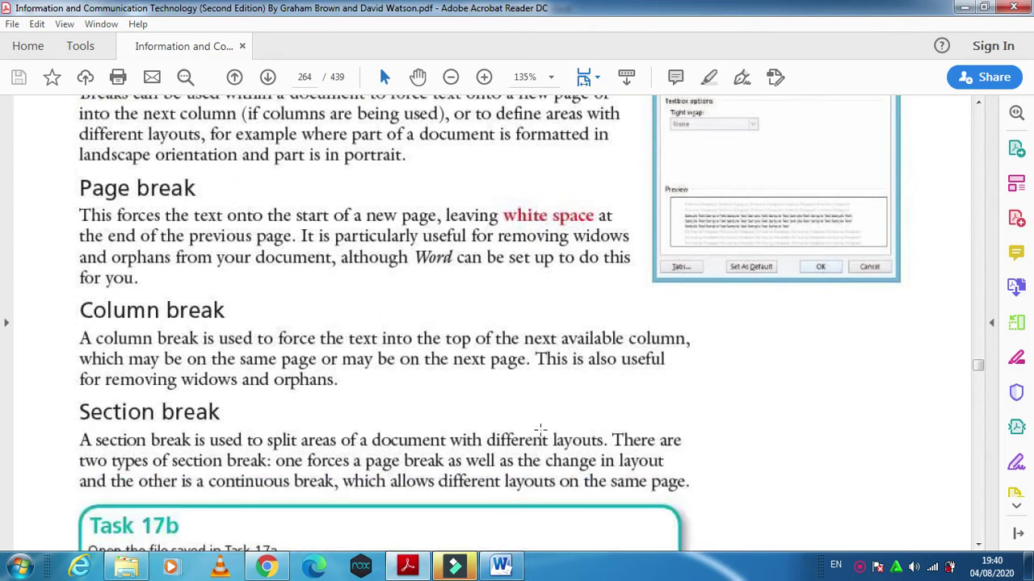
scroll(540, 430, down, 4)
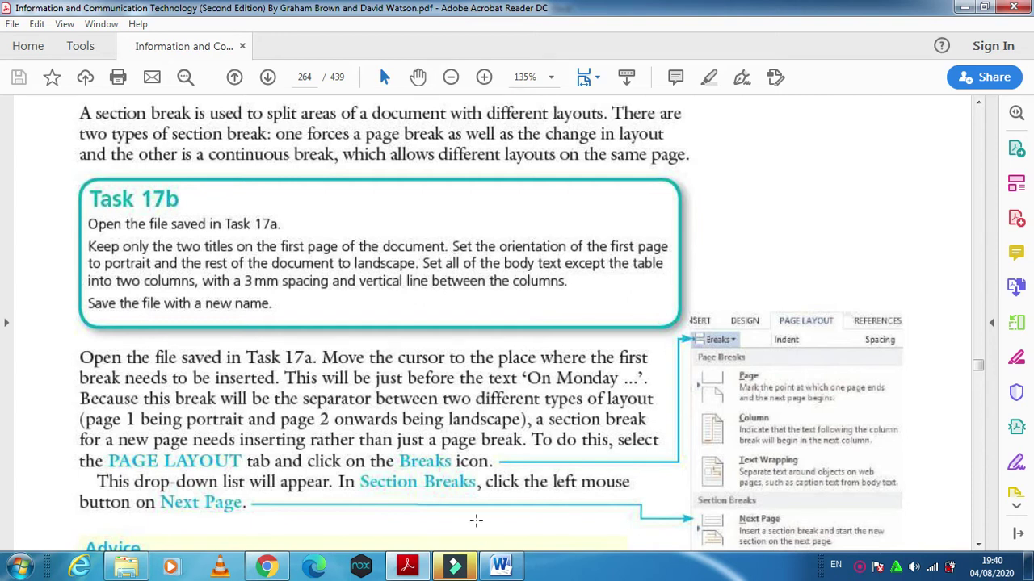
click(501, 565)
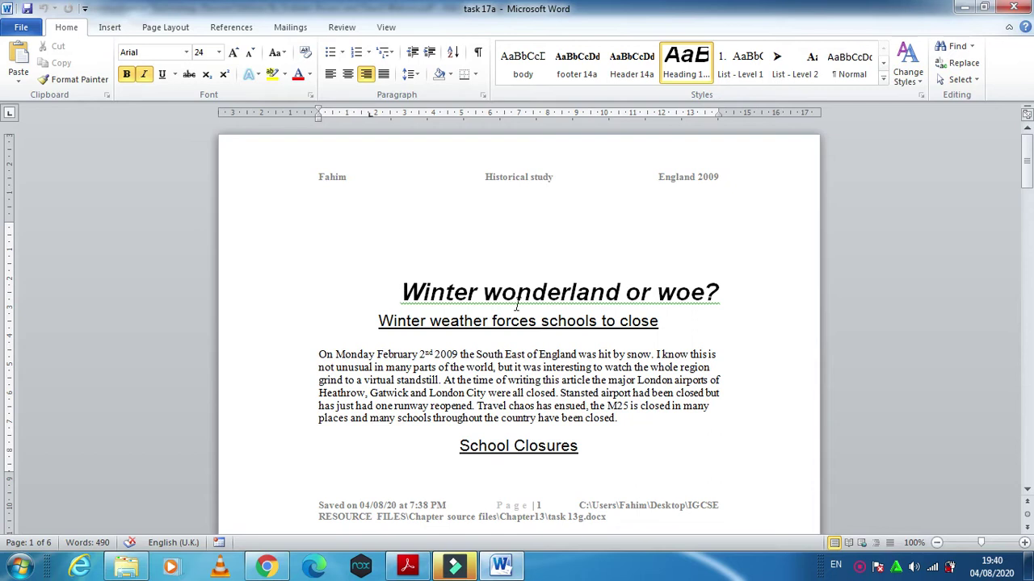
Step: Insert a Next Page section break before 'On Monday', leaving only the two titles on page 1
click(320, 355)
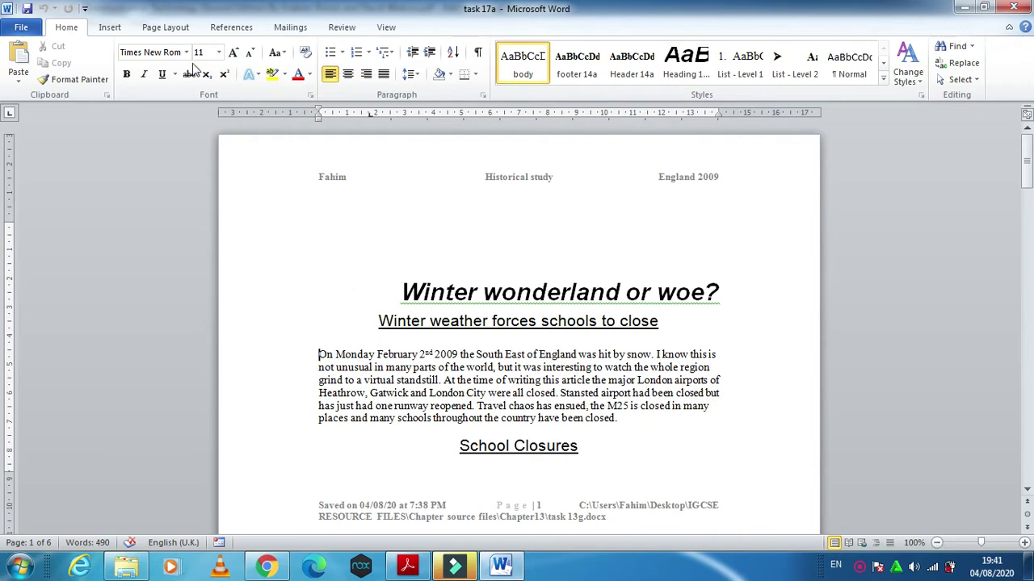
click(175, 34)
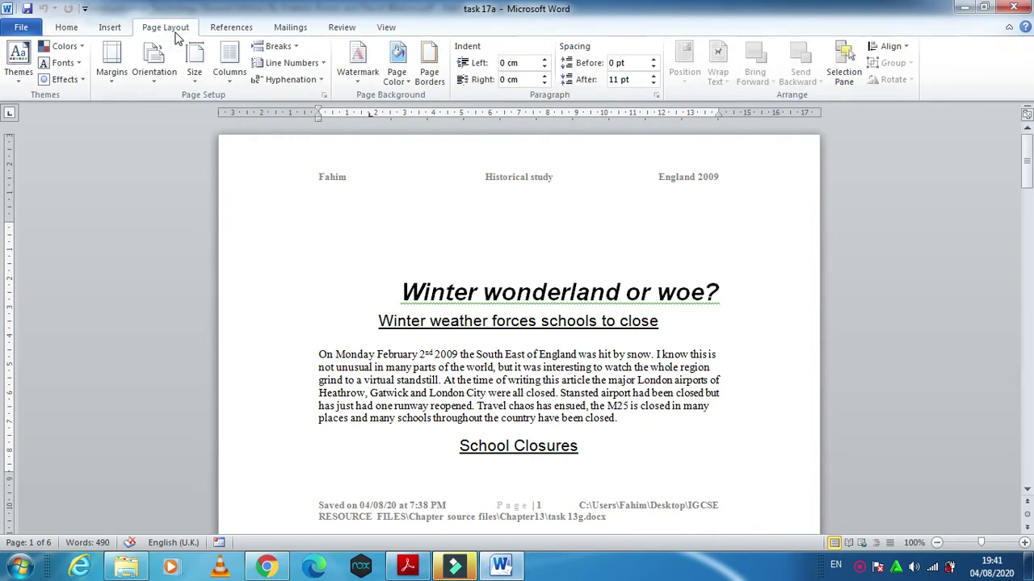
click(300, 46)
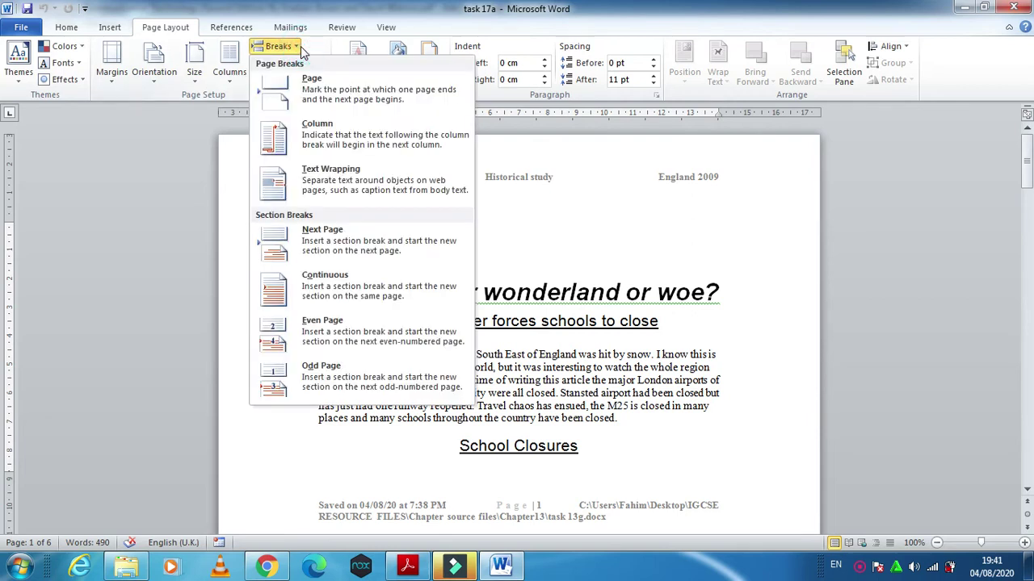
click(324, 86)
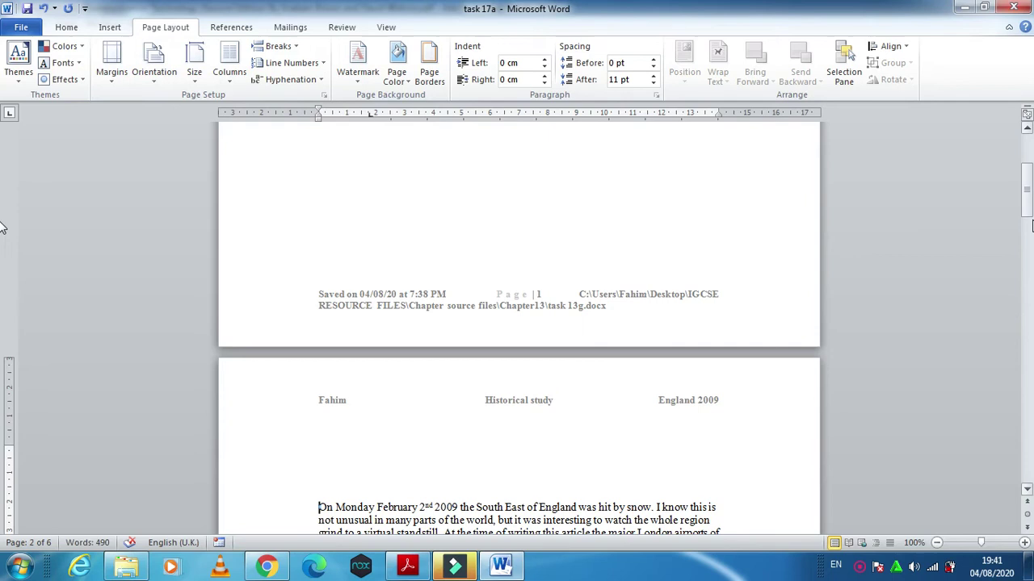
drag(1028, 212, 1031, 179)
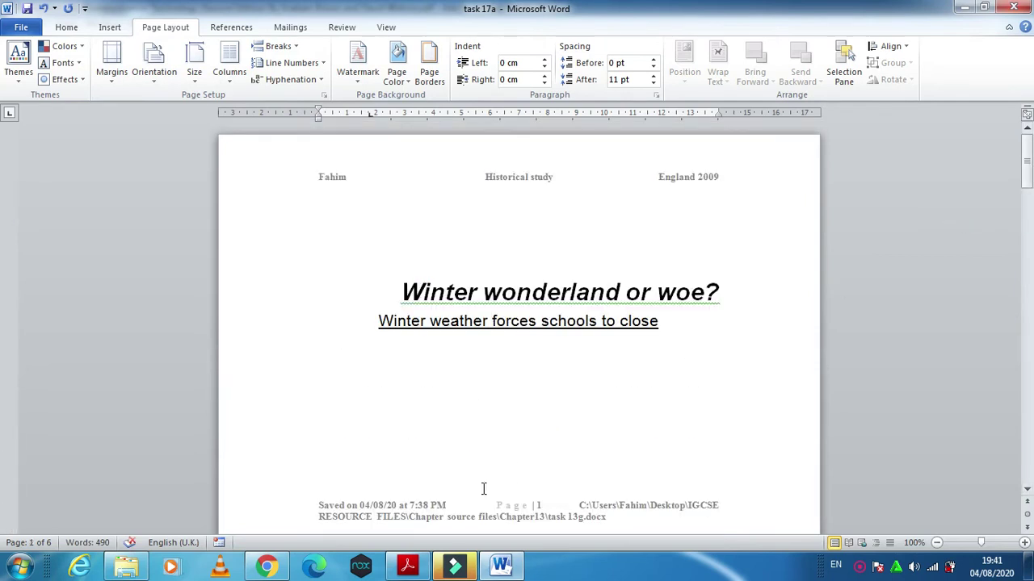
click(296, 47)
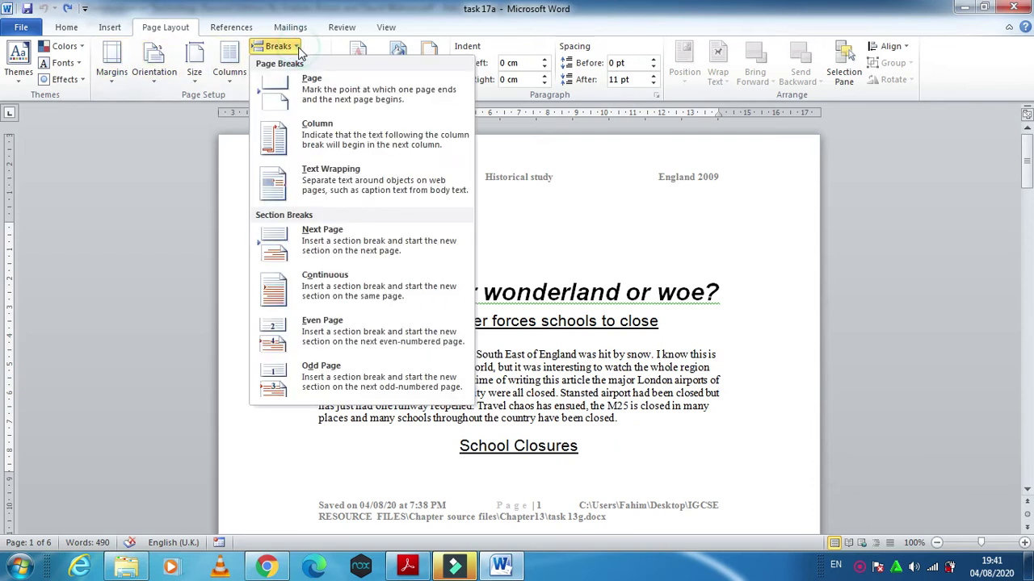
click(343, 249)
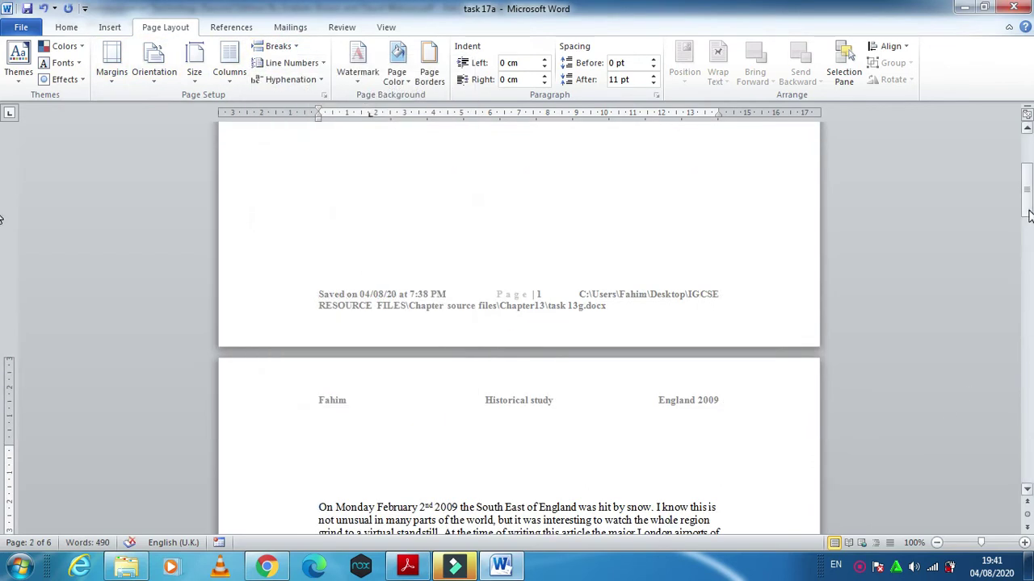
mouse_move(1028, 215)
mouse_down()
mouse_move(1028, 190)
mouse_move(1028, 204)
mouse_up()
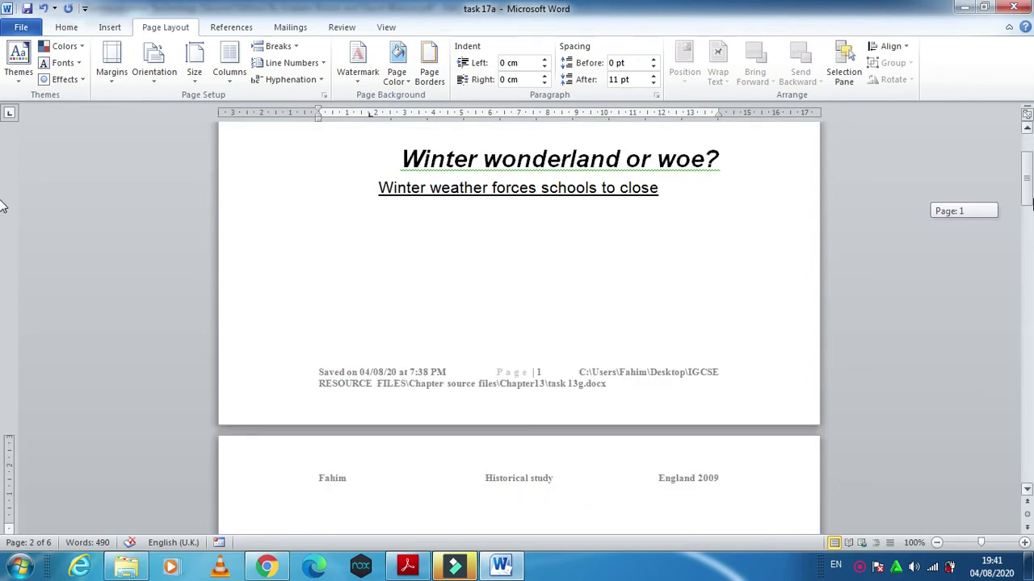
click(406, 567)
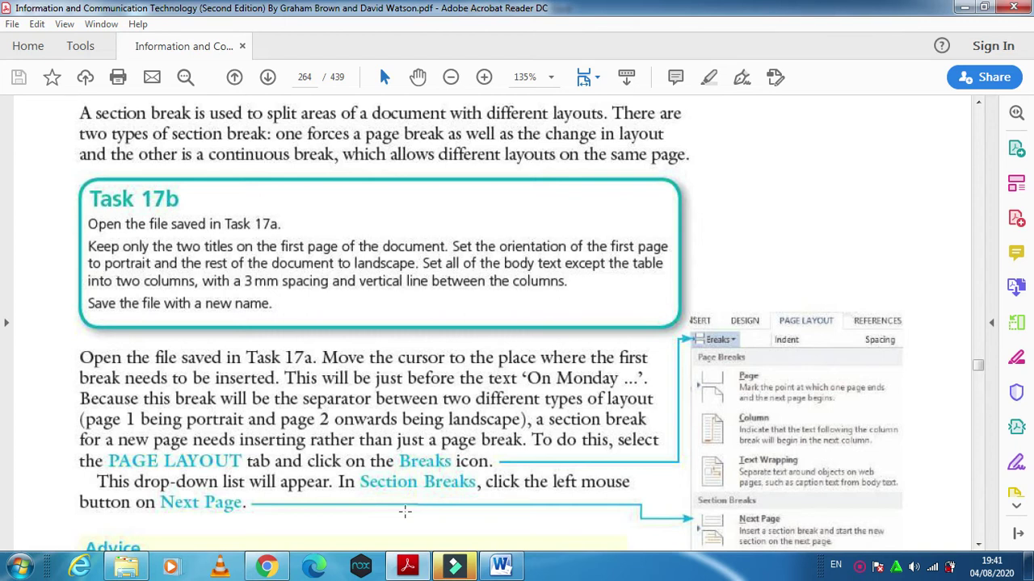
click(407, 565)
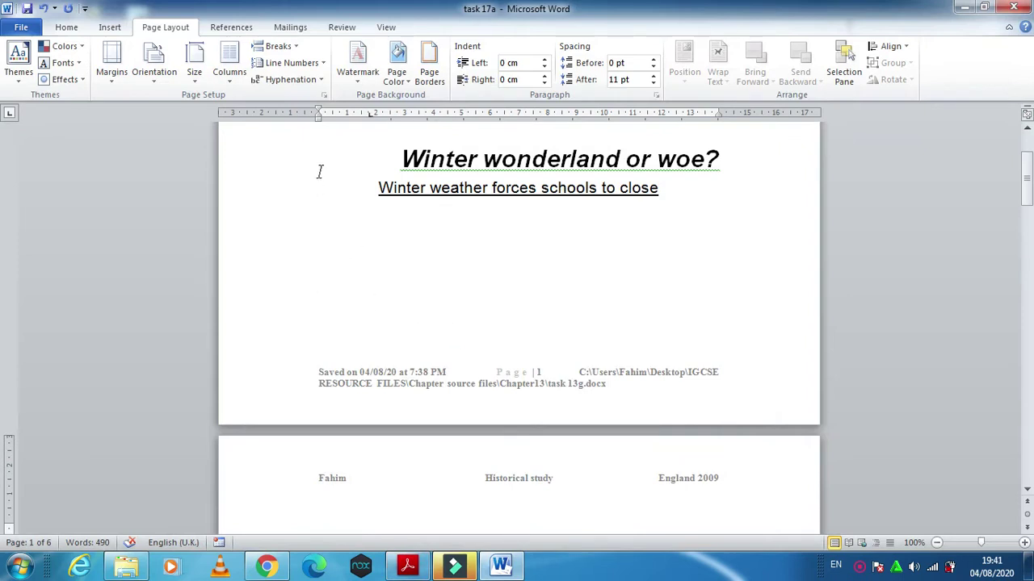
Step: Set the title-page section to Portrait through Page Setup, applied to this section only
click(167, 86)
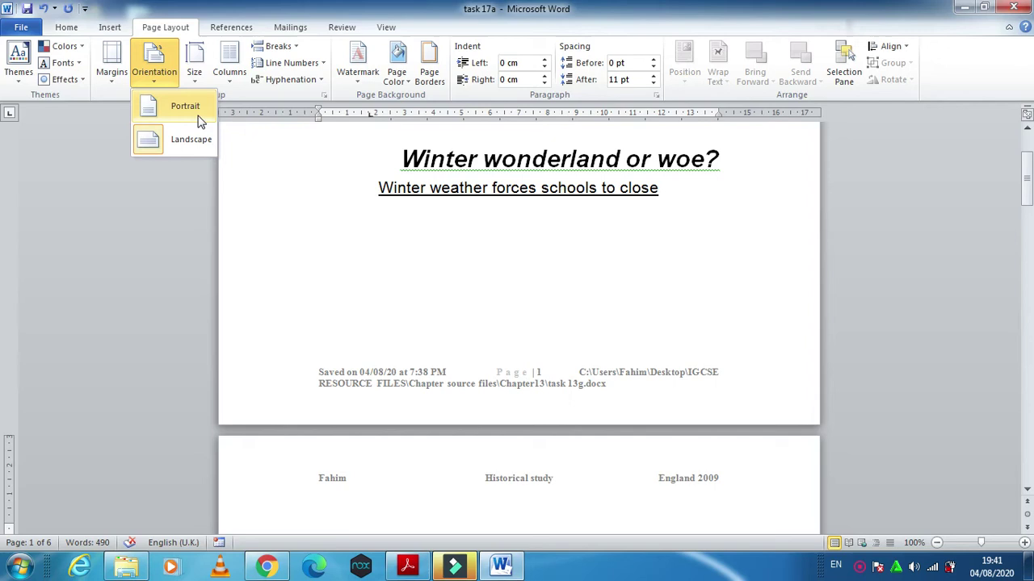
click(378, 219)
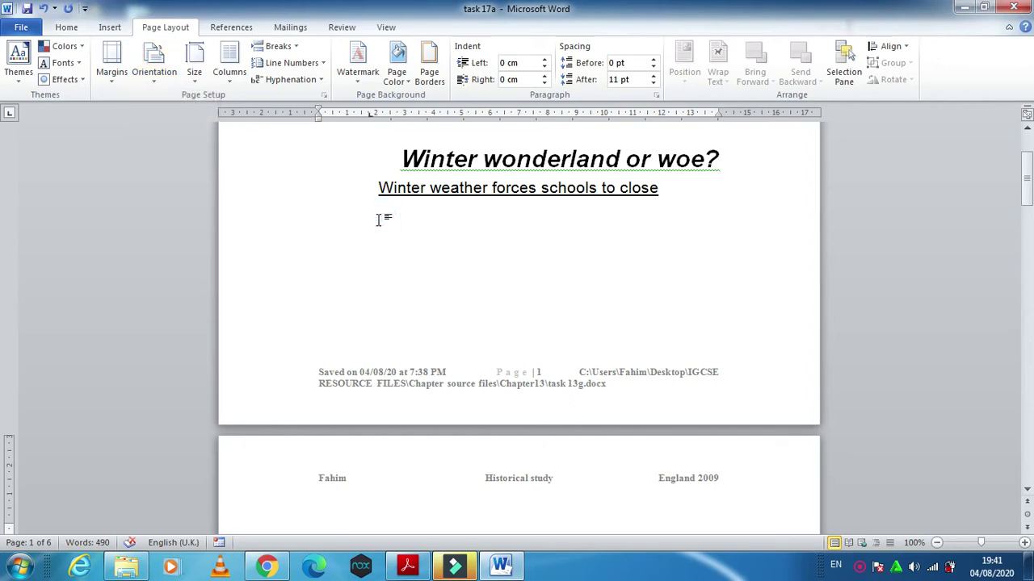
click(378, 219)
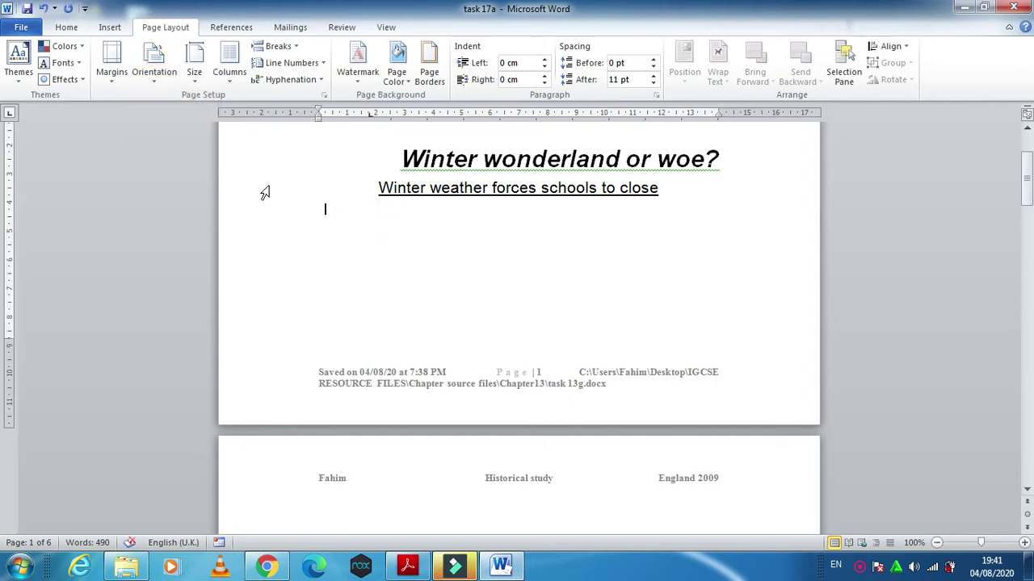
click(323, 95)
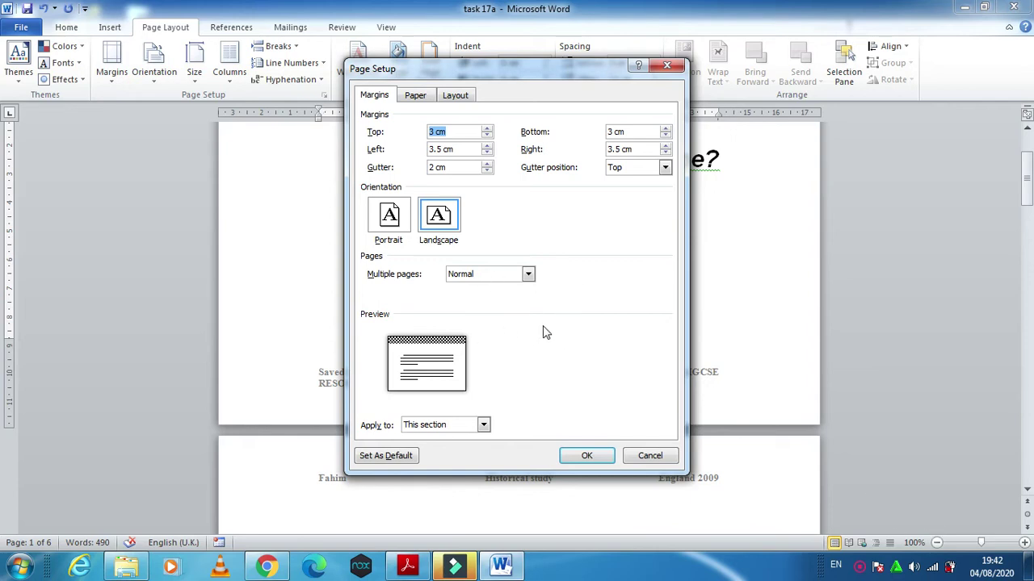
click(390, 215)
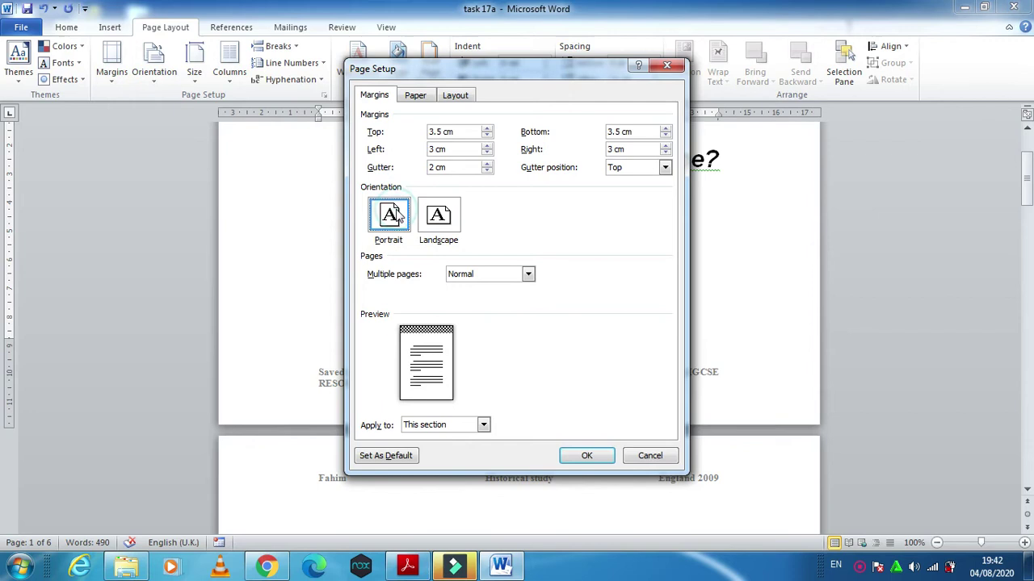
click(582, 456)
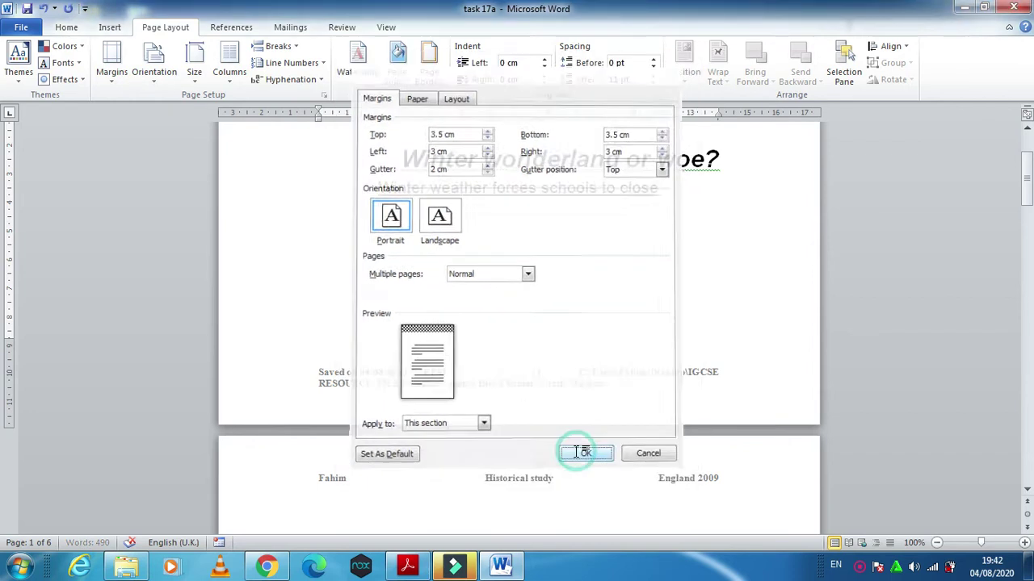
drag(1029, 186, 1028, 427)
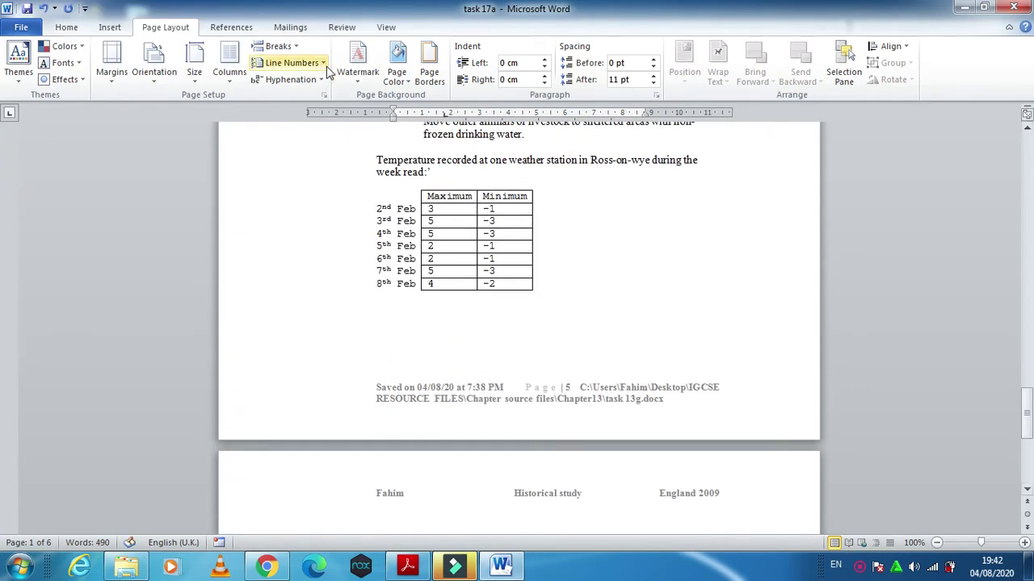
Step: Open the Page Layout Breaks list beside the temperature table on page 5
click(272, 46)
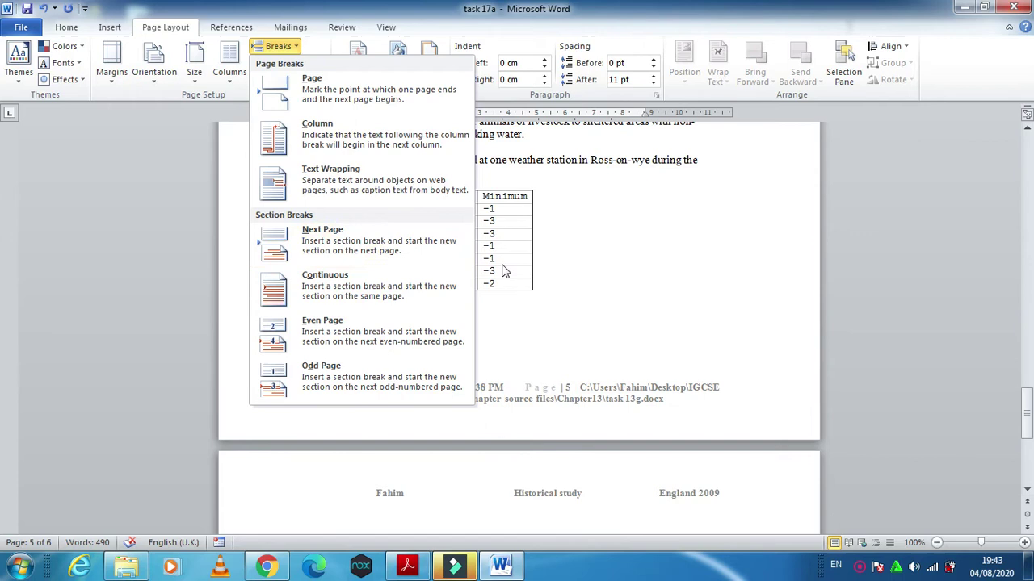
click(595, 224)
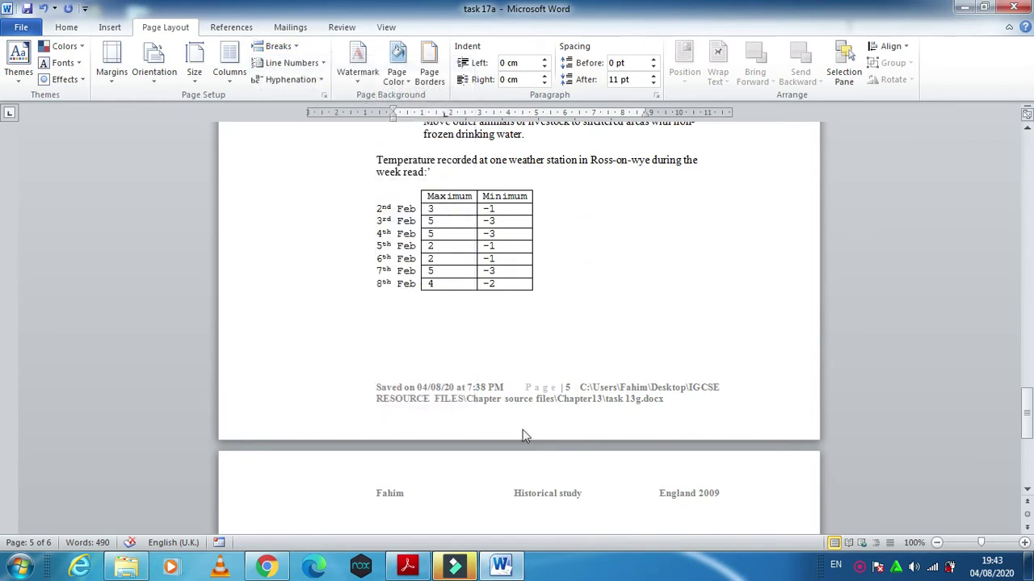
click(410, 567)
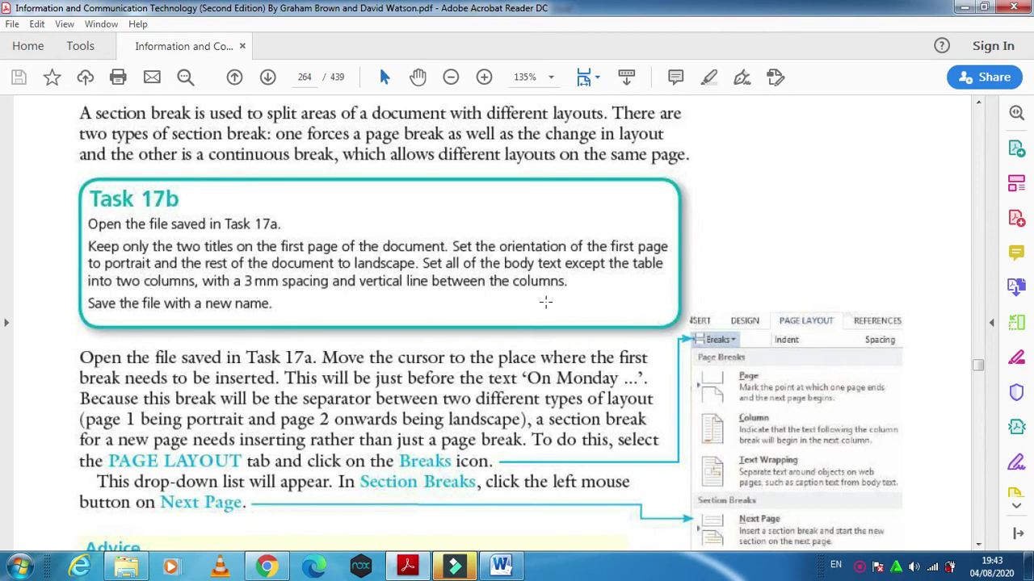
Step: Back in Word, select the body text from 'On Monday' through to the end of the document
click(500, 565)
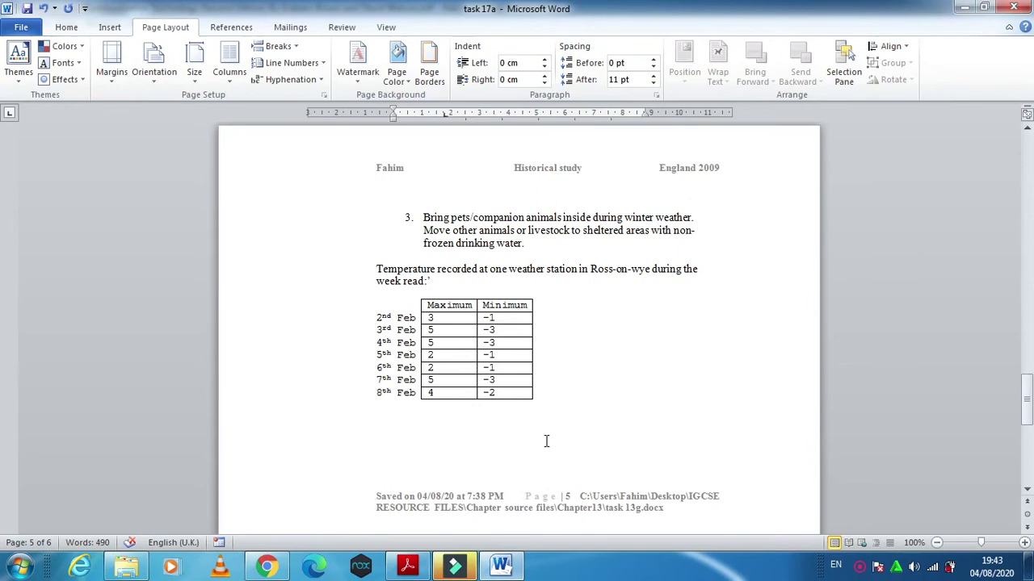
scroll(546, 440, up, 8)
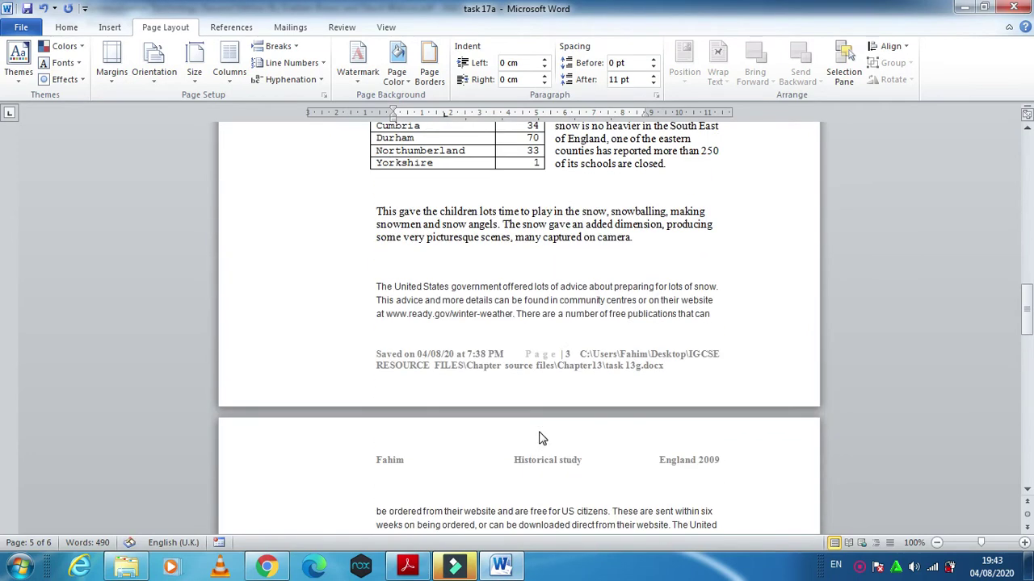
scroll(541, 439, up, 10)
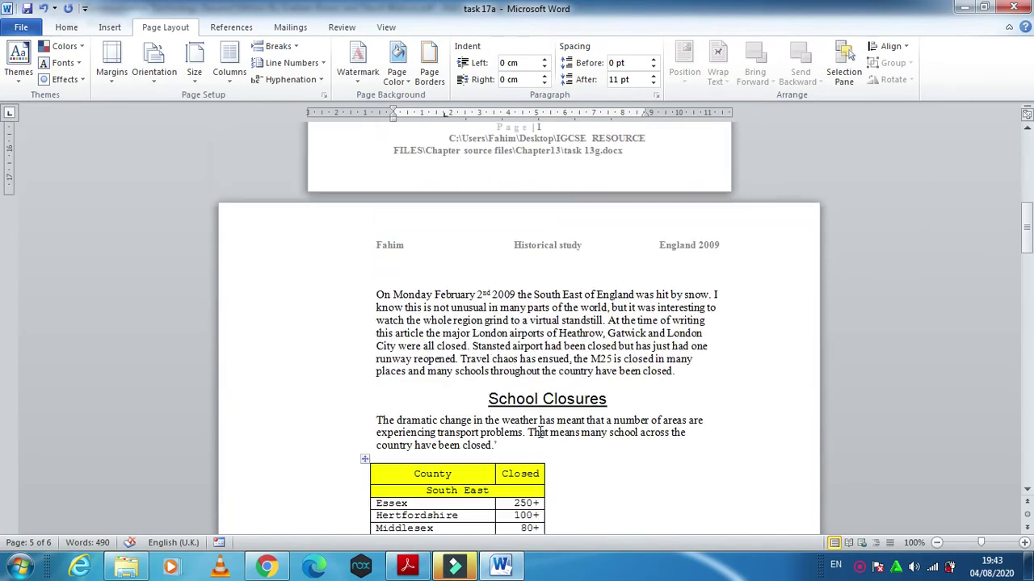
scroll(539, 435, up, 5)
scroll(541, 436, down, 2)
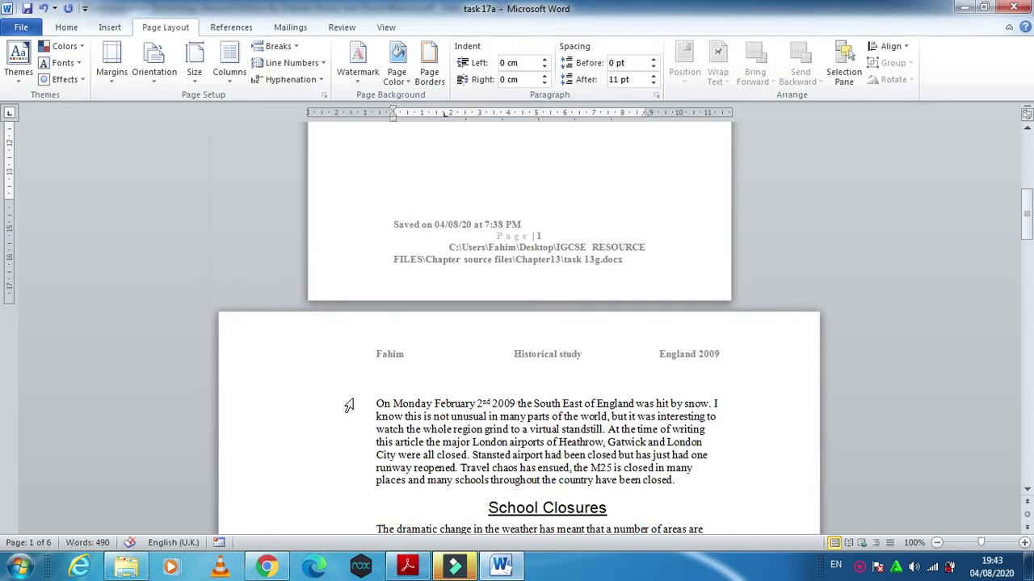
drag(374, 403, 500, 524)
scroll(609, 472, down, 3)
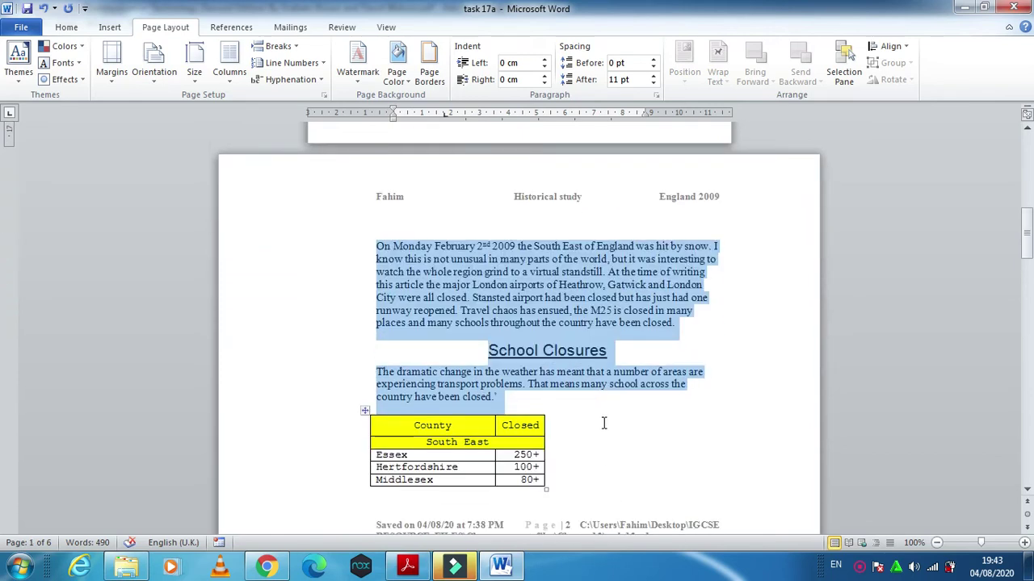
drag(604, 423, 495, 420)
scroll(614, 468, down, 20)
Step: Format the selected text as two columns with 0.3 cm spacing and a line between them
click(229, 72)
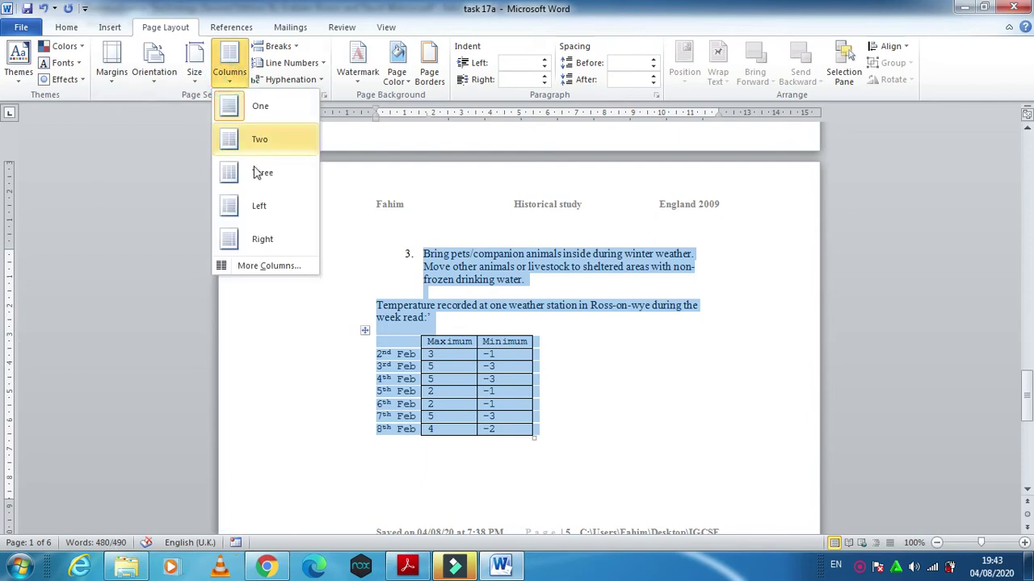
click(277, 269)
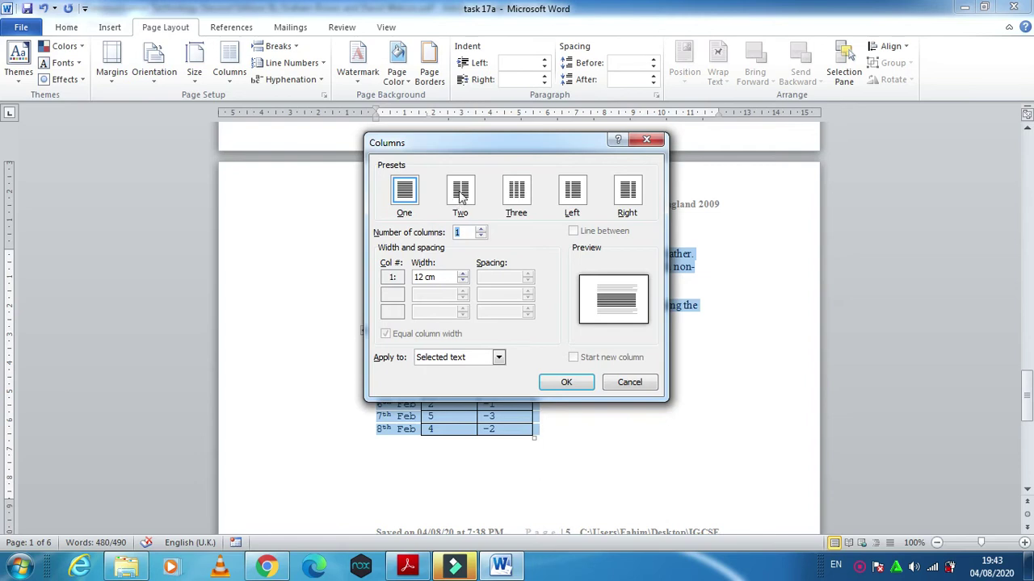
click(461, 192)
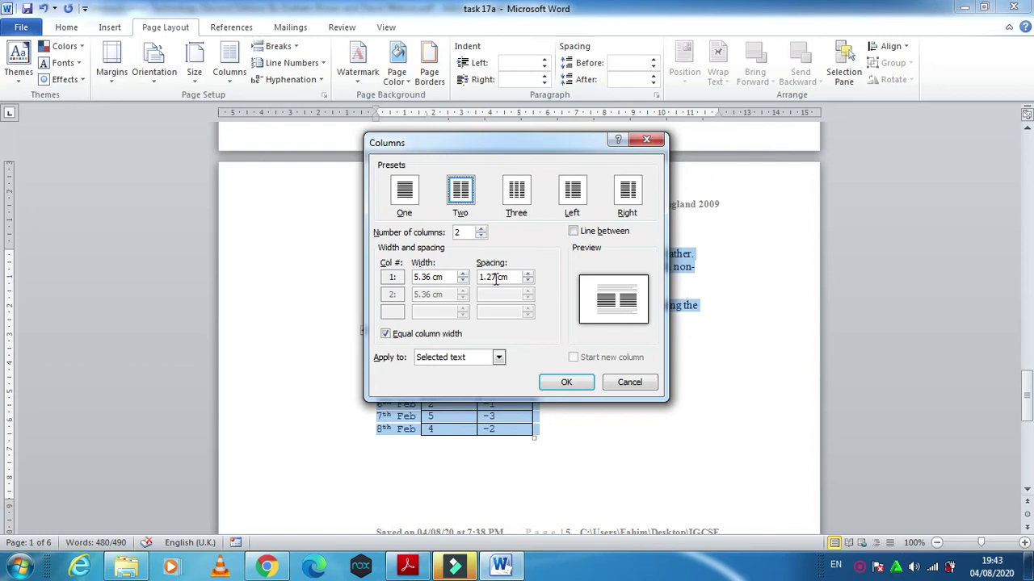
click(409, 569)
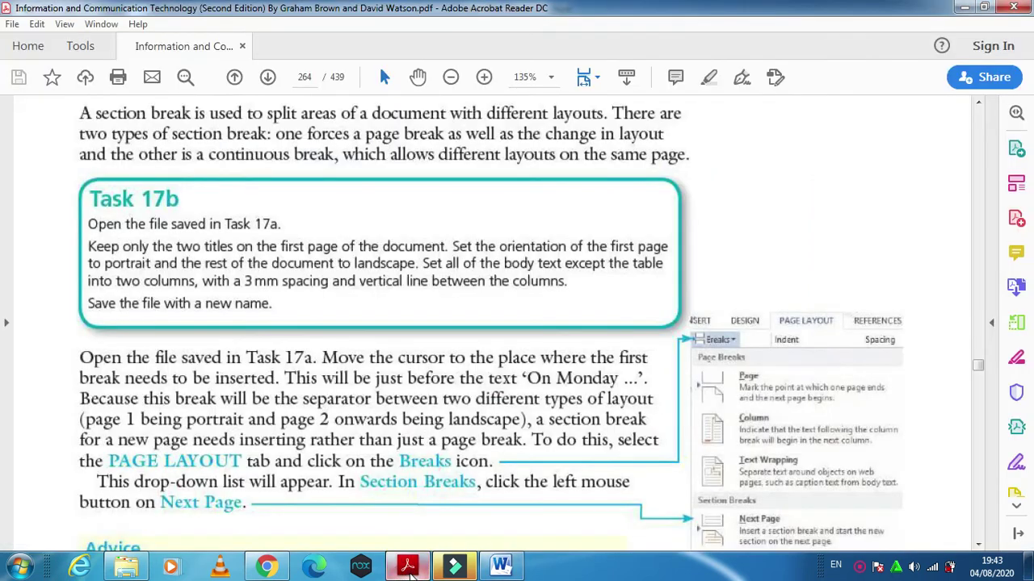
click(409, 569)
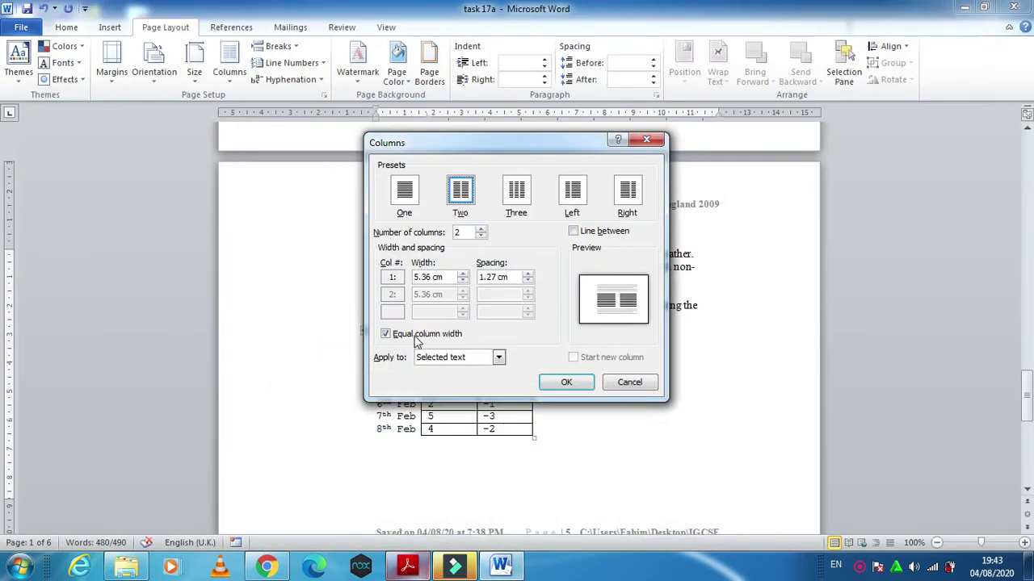
double_click(495, 277)
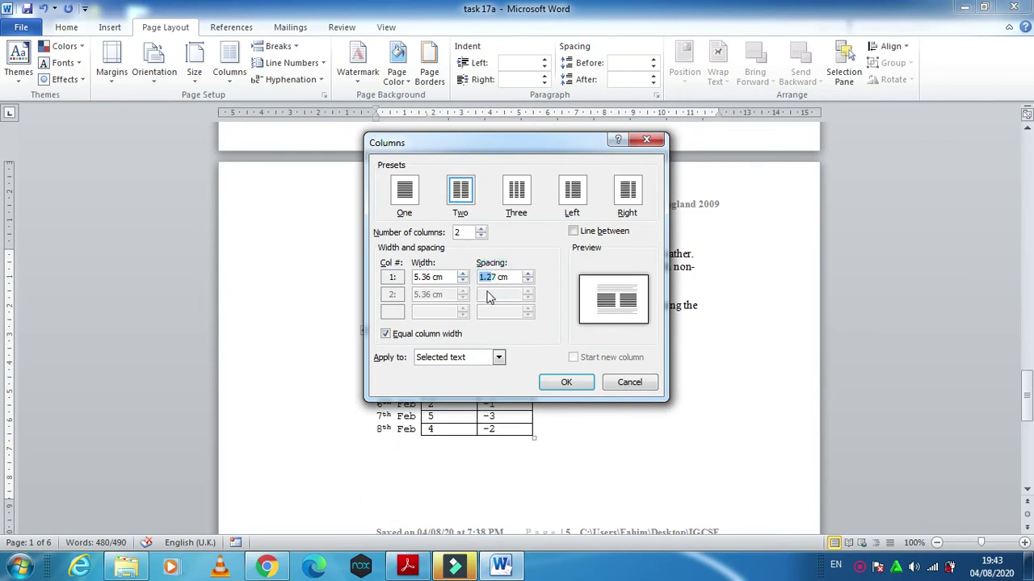
text(7)
key(BackSpace)
text(0.3)
click(573, 232)
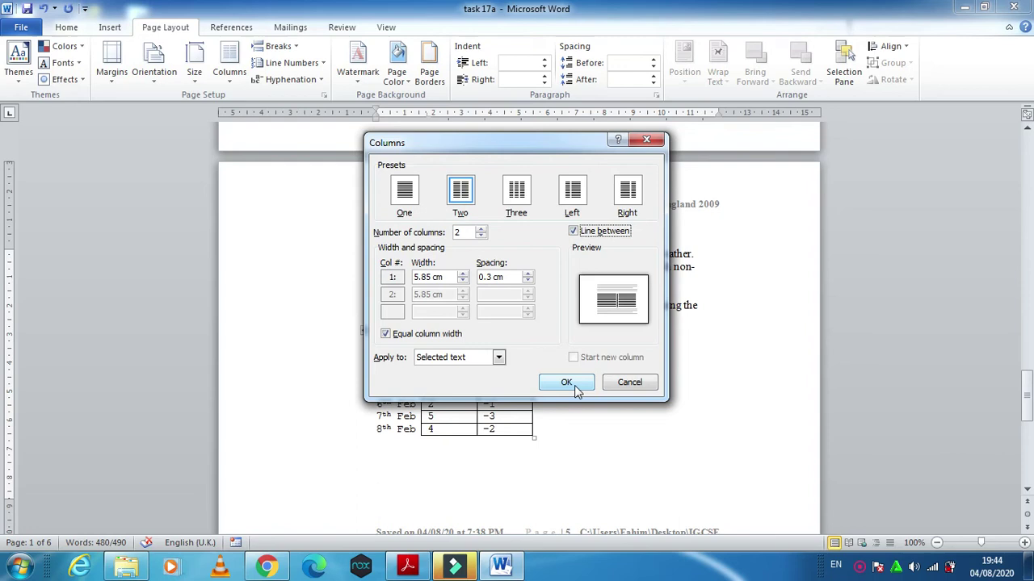
click(574, 385)
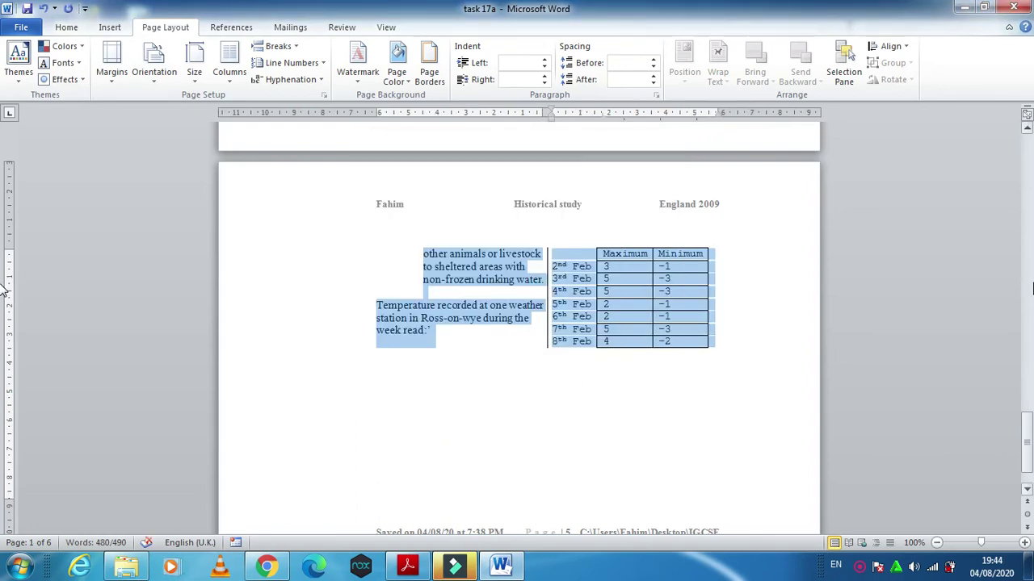
Step: Cut the County/Closed table to move it beside its description on page 3, then check the task instructions
drag(1019, 432, 3, 266)
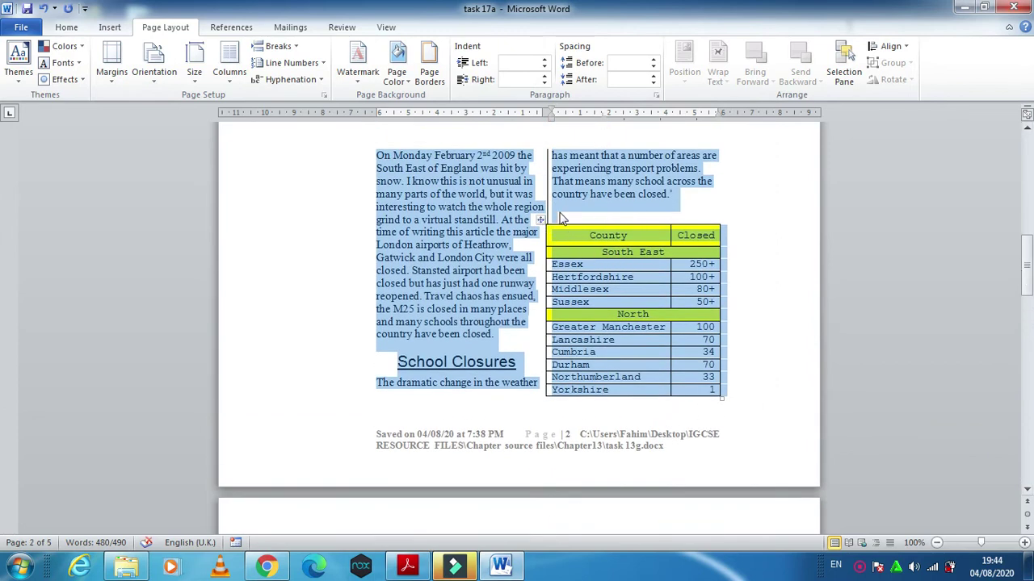
click(539, 222)
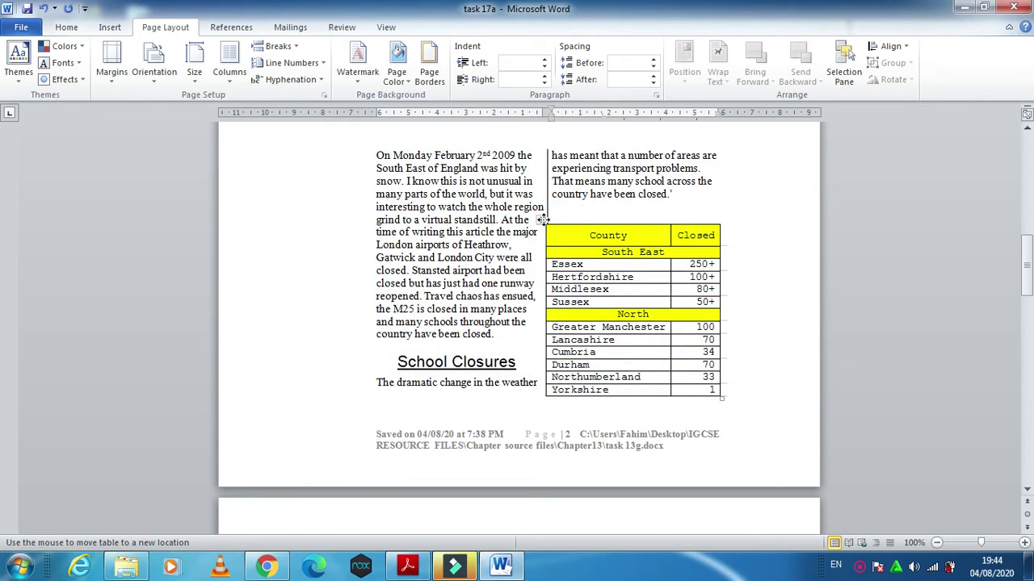
drag(558, 216, 541, 230)
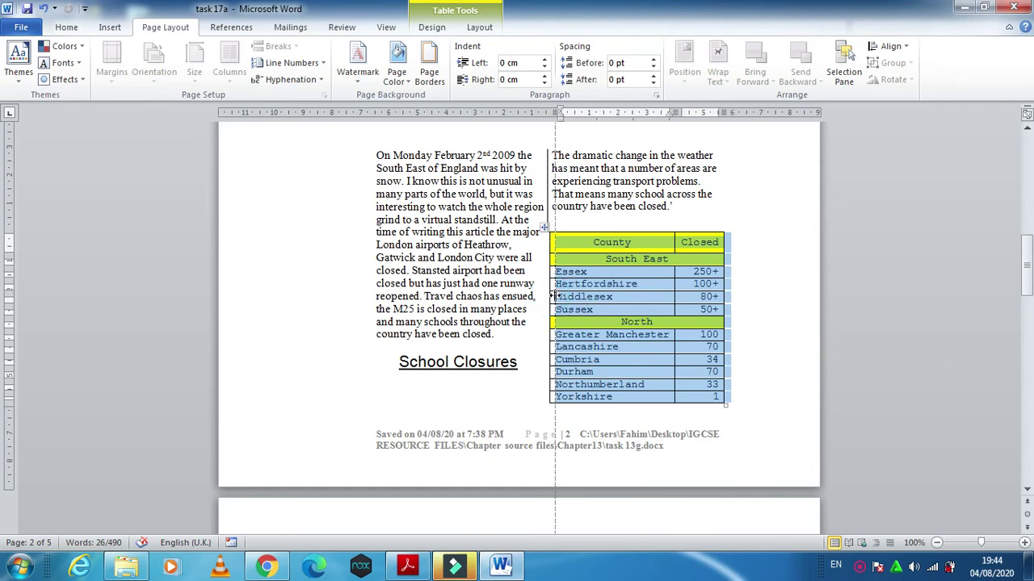
key(ctrl+x)
key(ctrl+z)
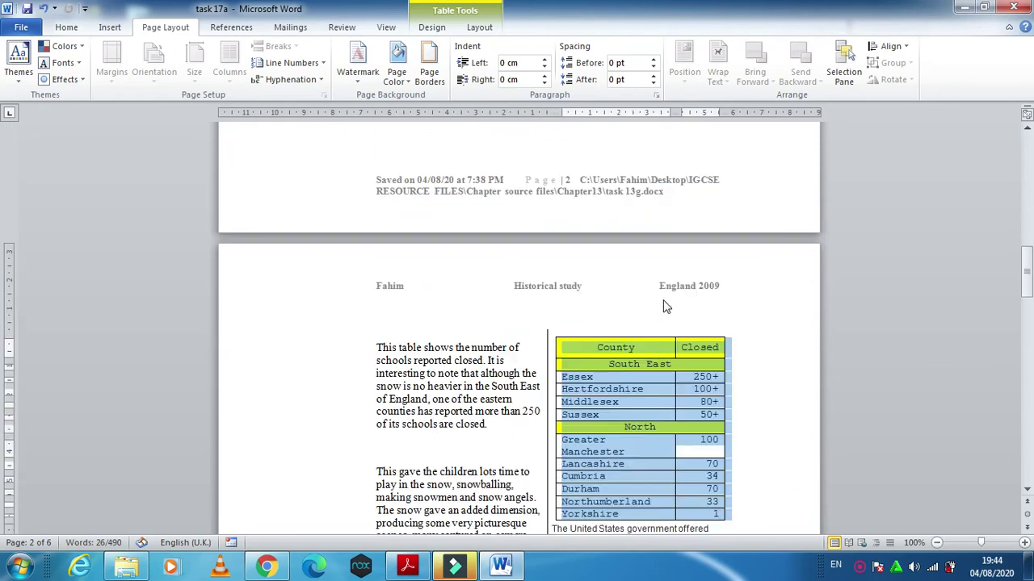
scroll(667, 423, down, 4)
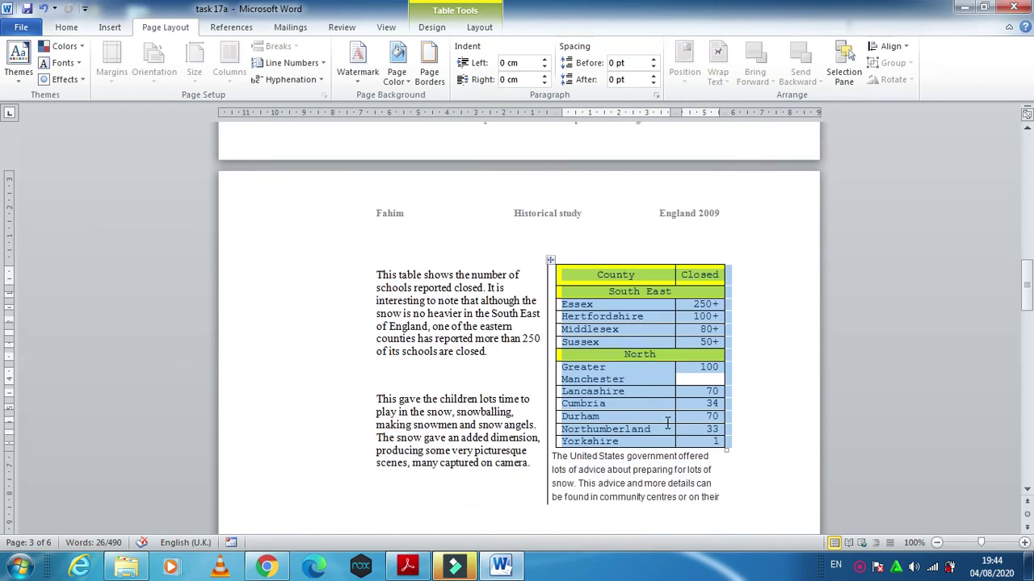
click(407, 565)
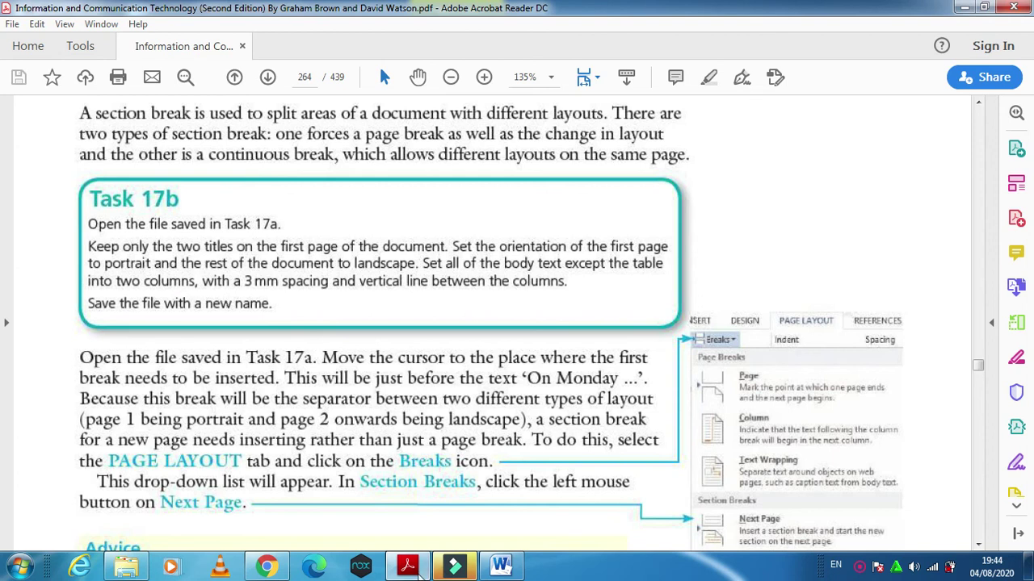
Step: Save the document under the new name 'task 17b' with Save As
click(500, 566)
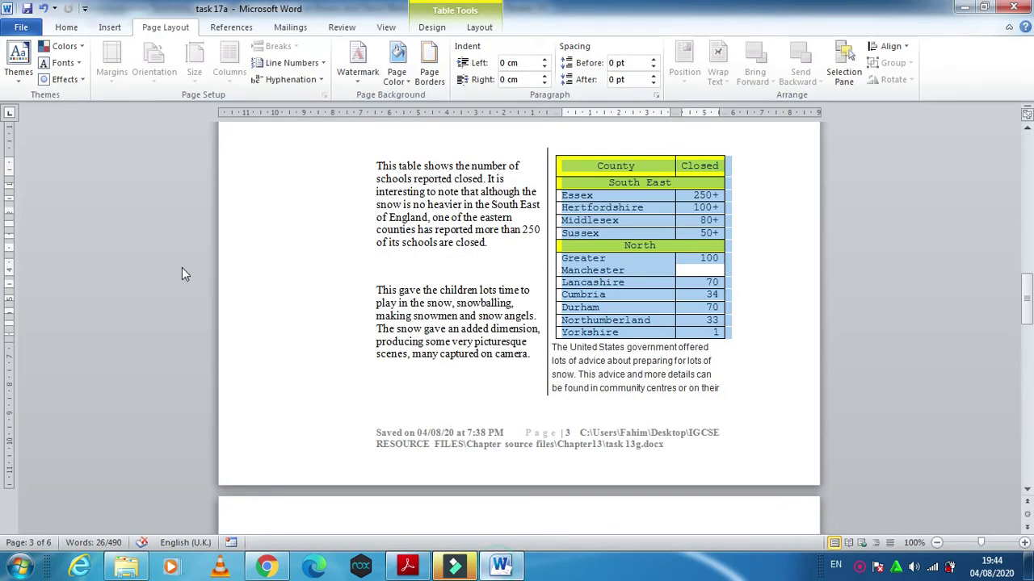
click(21, 27)
click(37, 52)
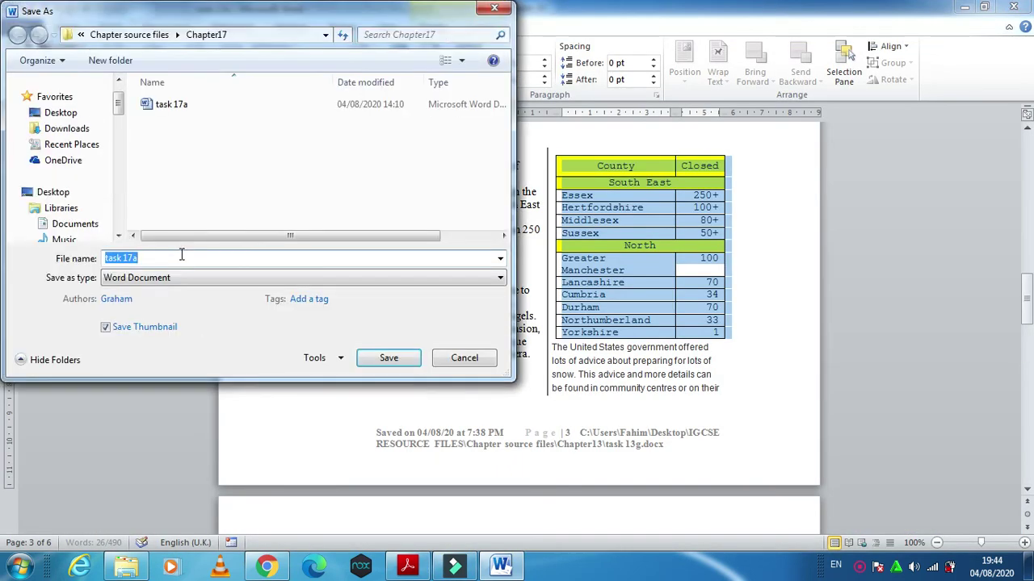
click(168, 262)
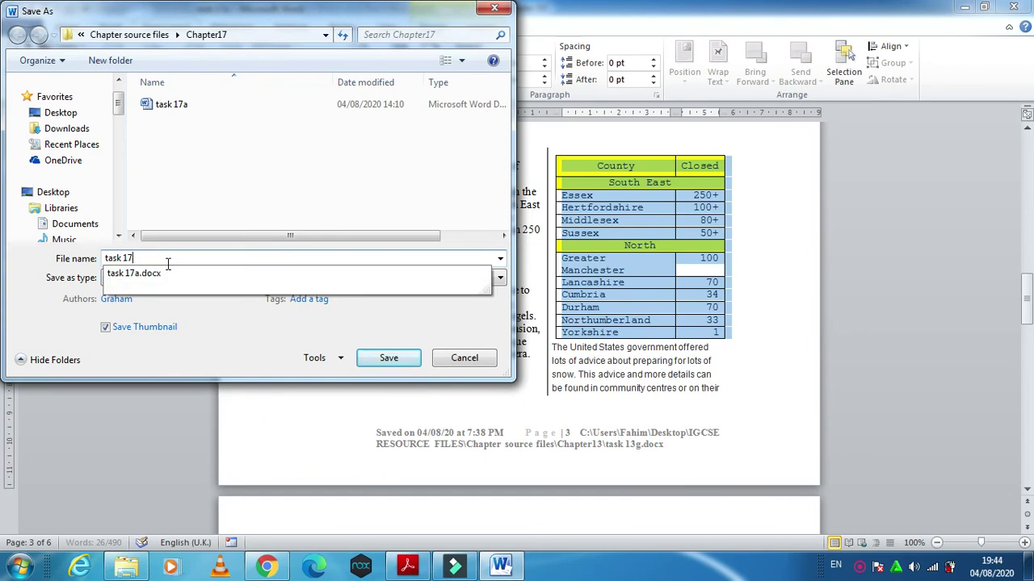
key(Escape)
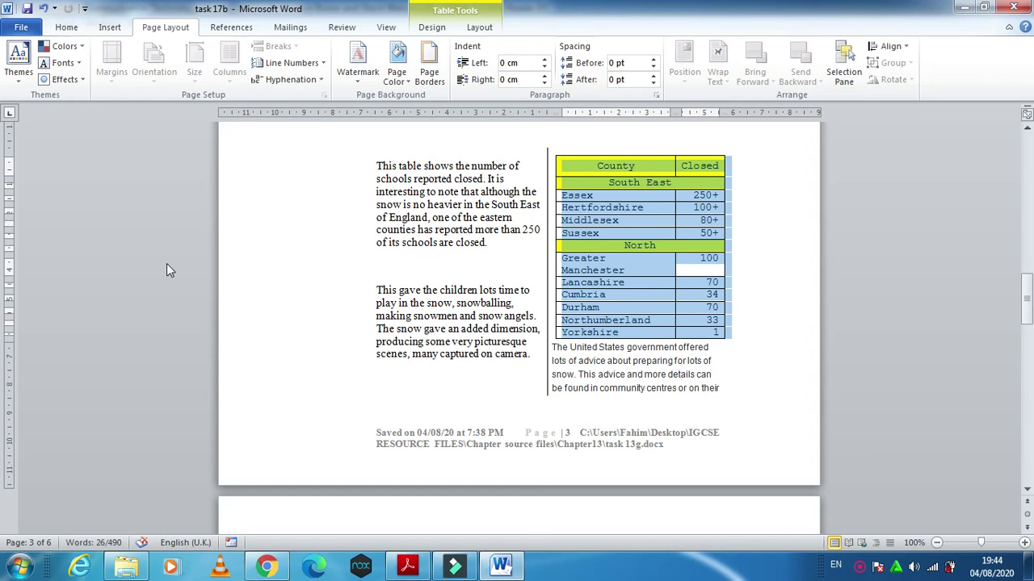
Step: Scroll back to page 1, the portrait title page 'Winter wonderland or woe?'
drag(1027, 298, 1026, 266)
drag(3, 257, 1007, 175)
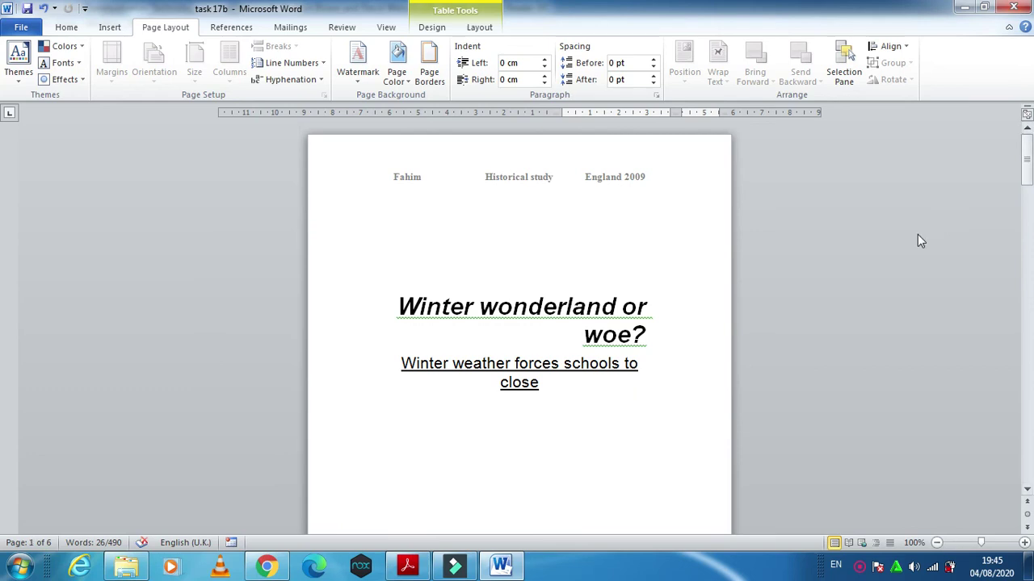